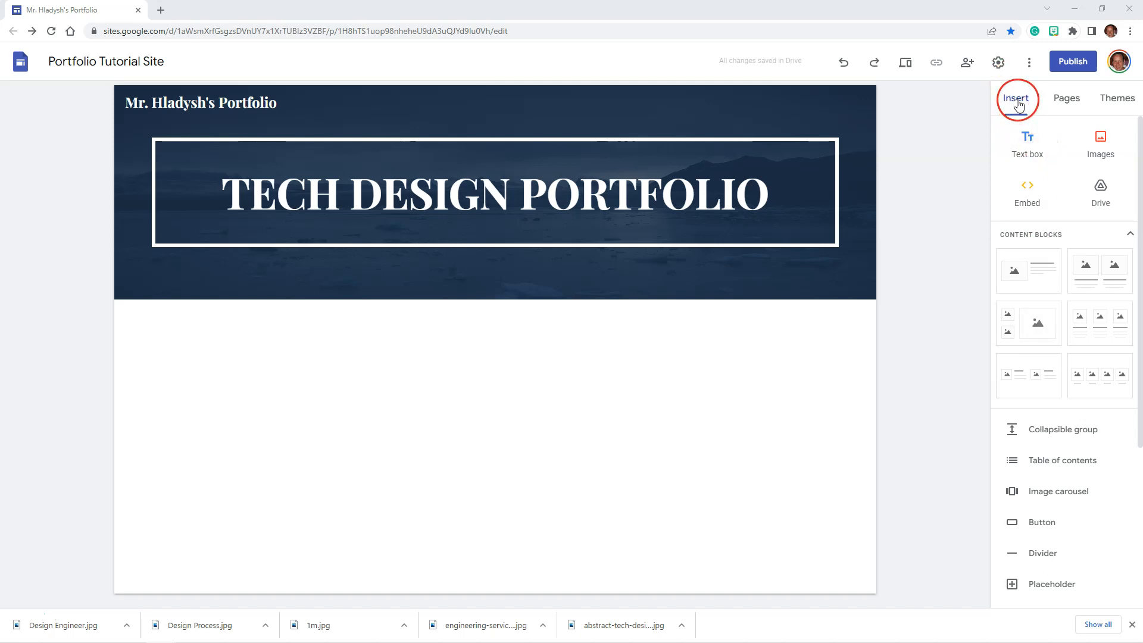
Insert a text box below the header reading "Add some text to your web site using the text box", without a blank line above it
click(1005, 160)
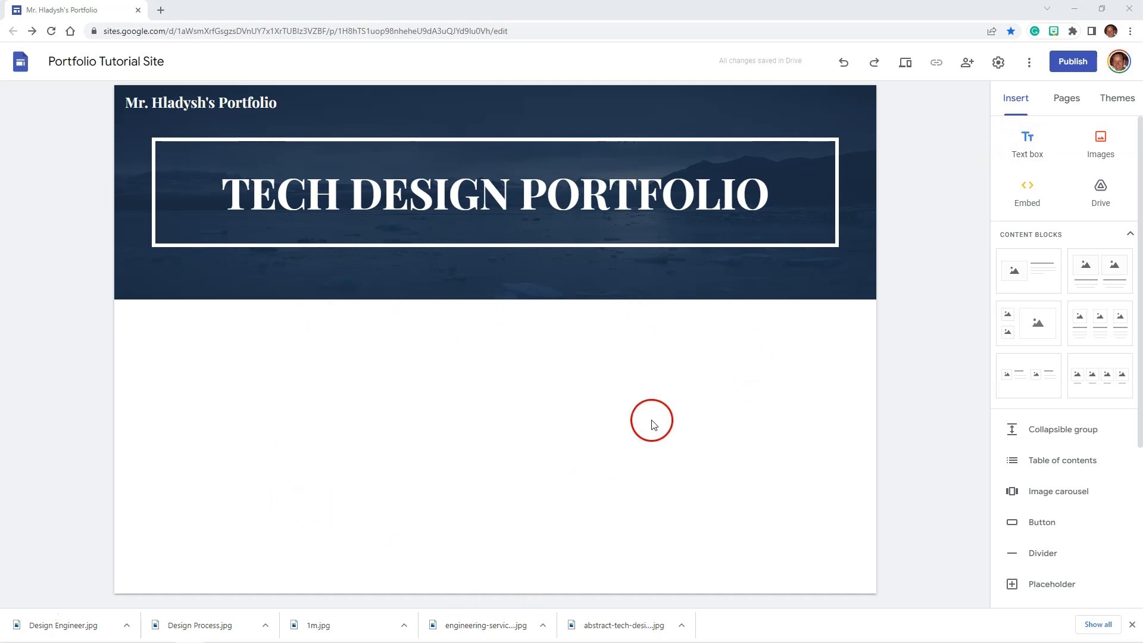
click(1028, 145)
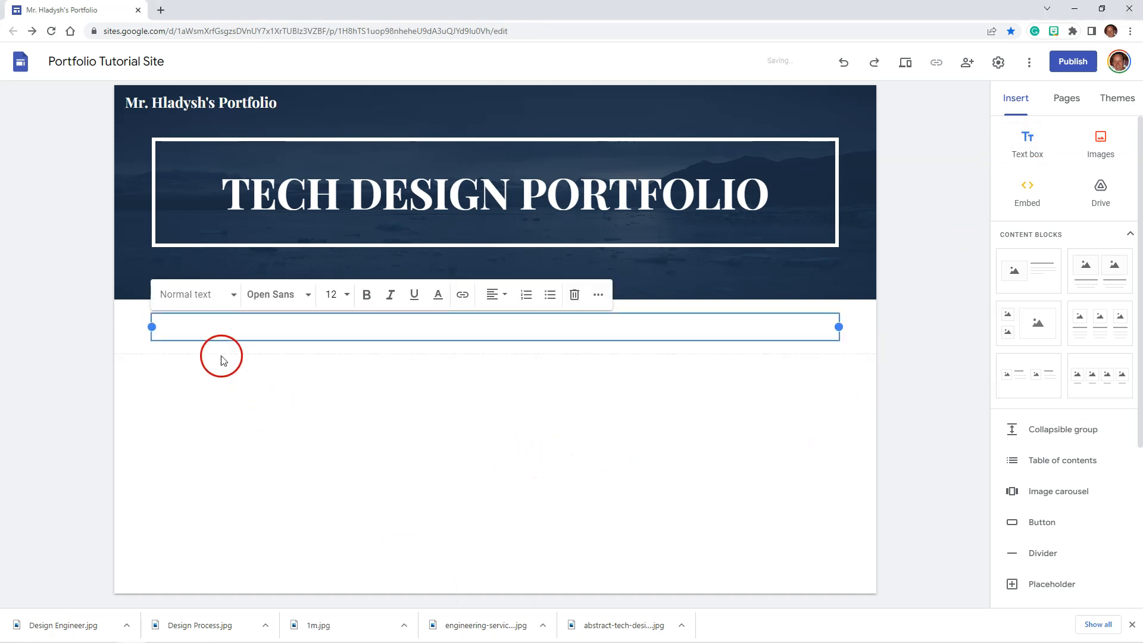
text(Add some text to your web site using the text box)
click(200, 327)
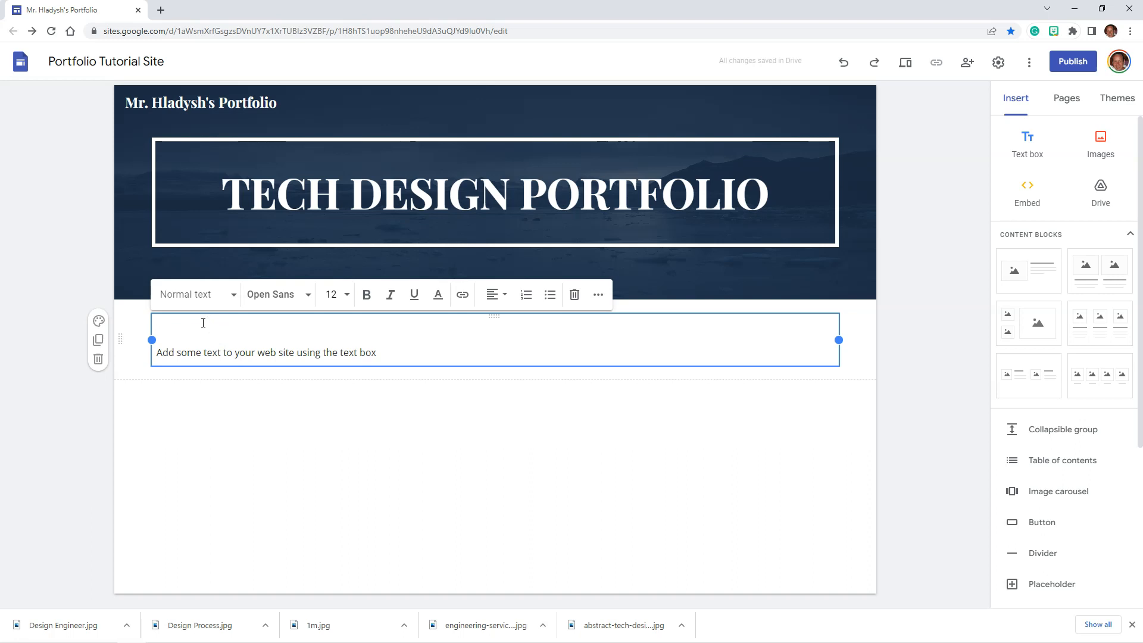
key(Delete)
key(Delete)
text(A)
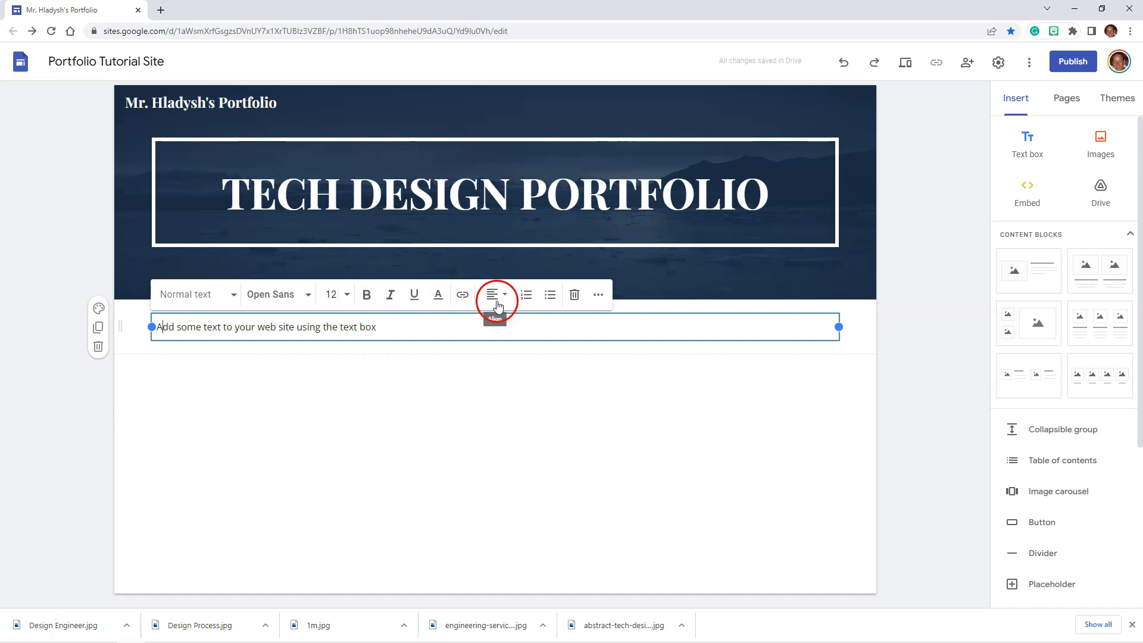
Narrow the text box from its right edge so it is only slightly wider than its line of text
click(234, 296)
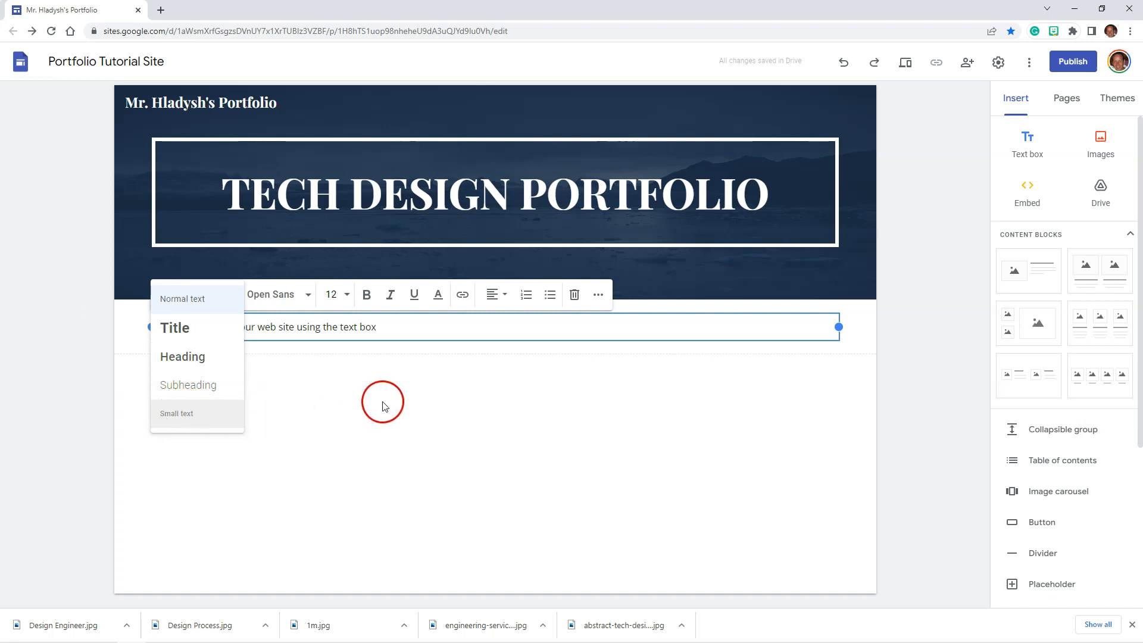
click(404, 329)
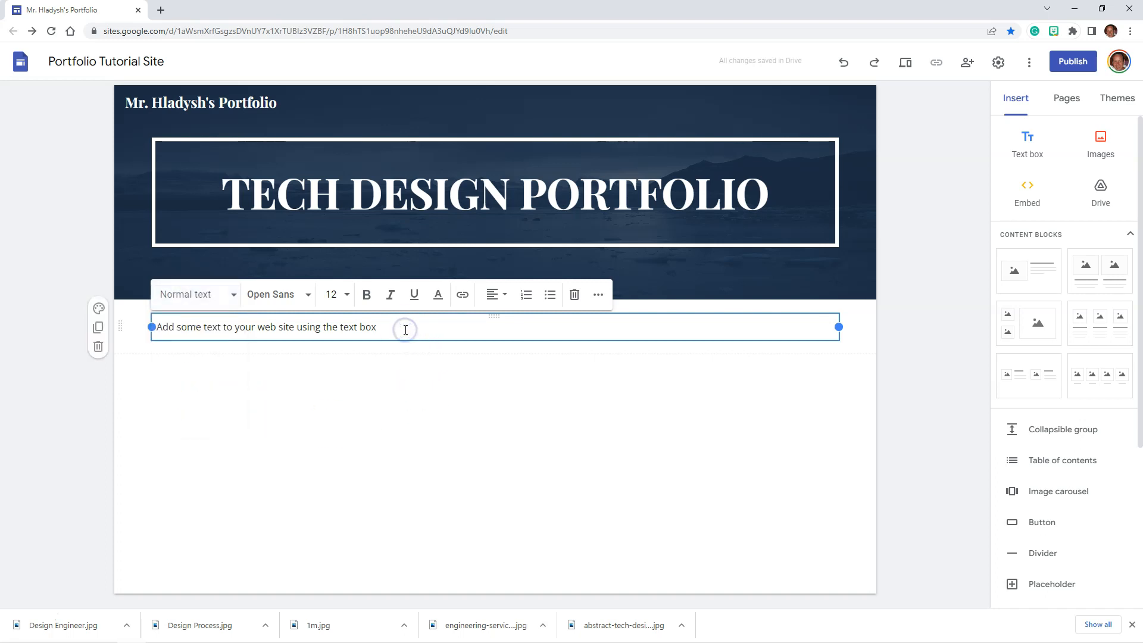
drag(838, 327, 427, 322)
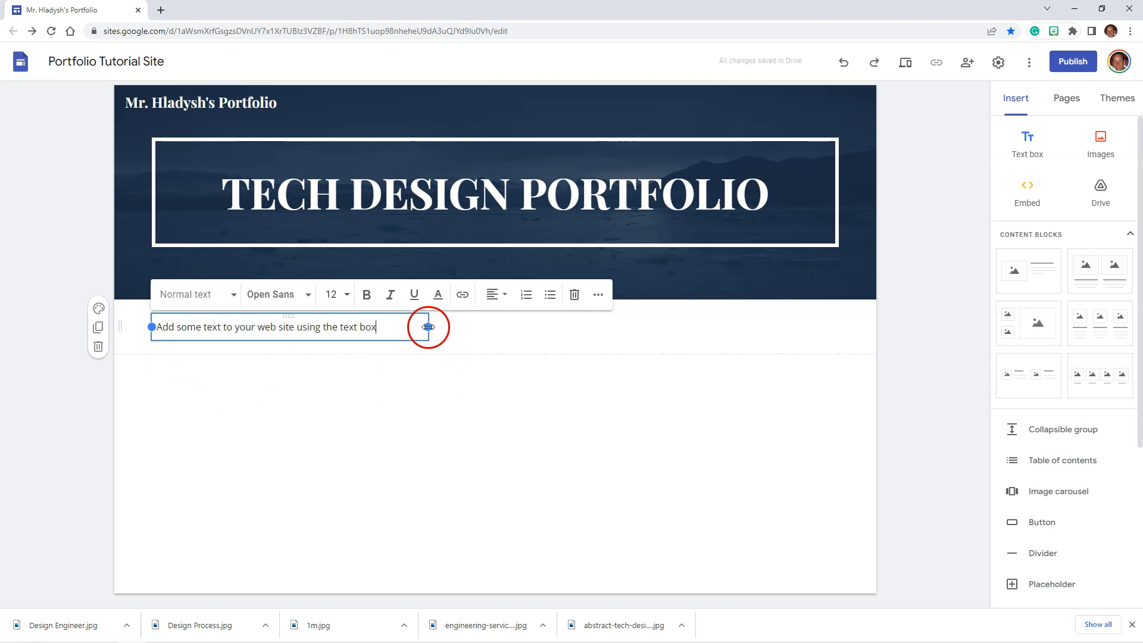
click(466, 379)
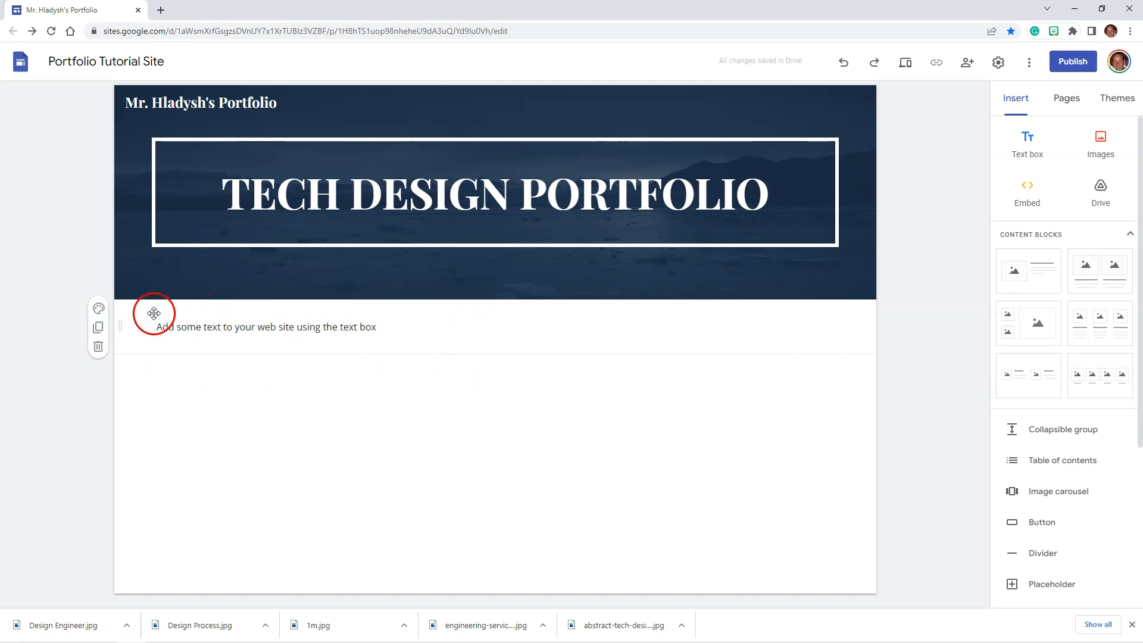
Apply the Style 3 section colour to the text box's section
click(383, 347)
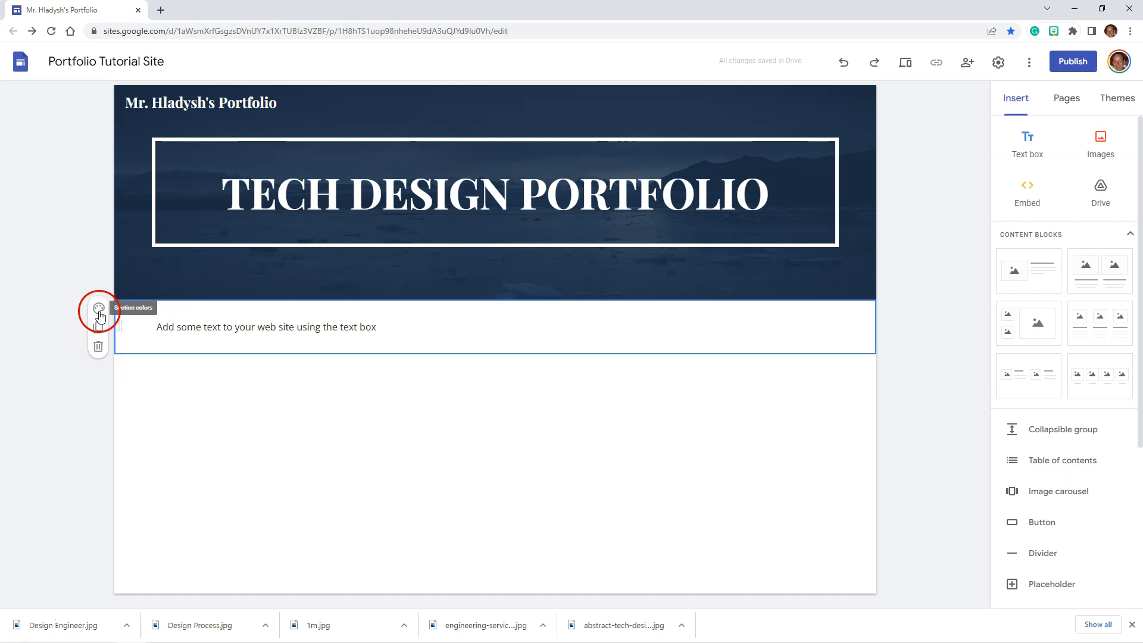
click(99, 308)
mouse_move(159, 407)
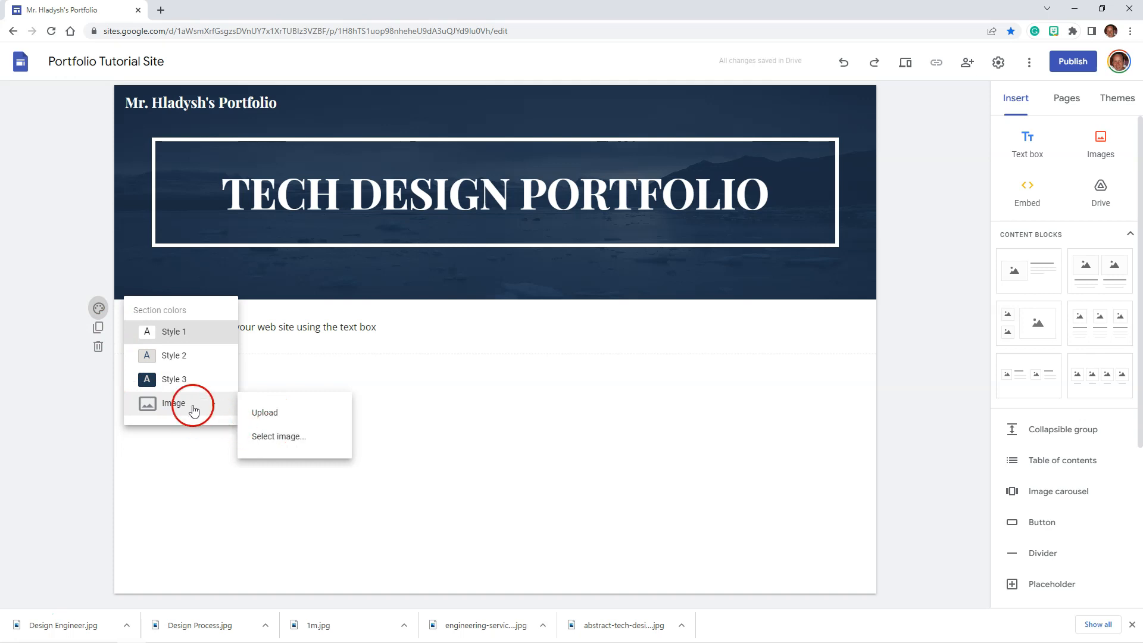
click(173, 382)
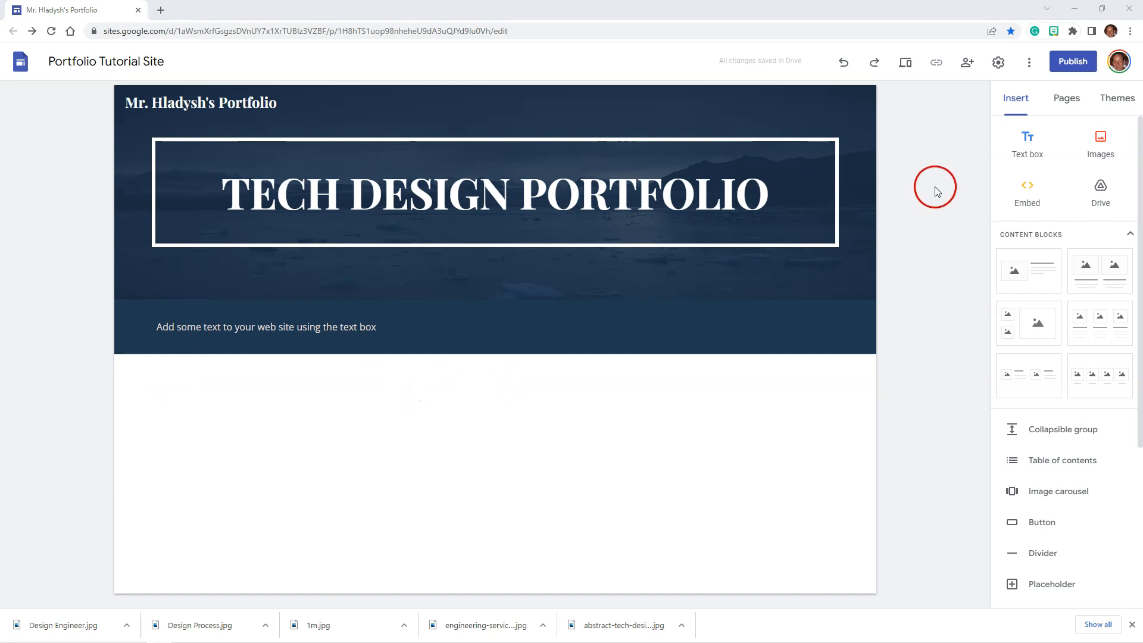
click(1100, 148)
click(1099, 184)
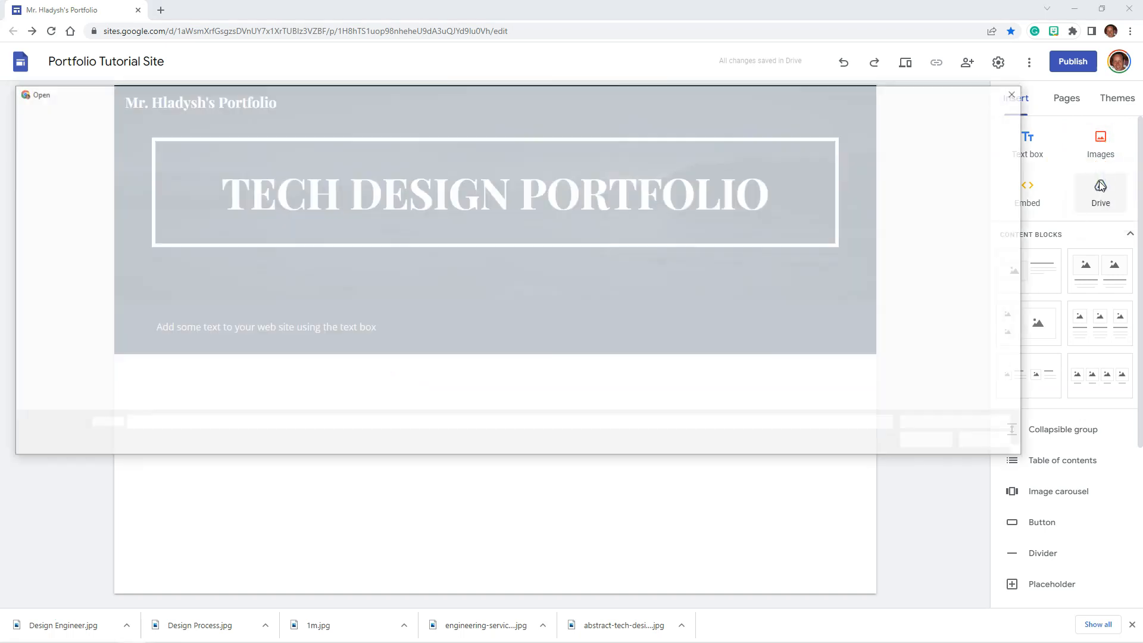
click(529, 304)
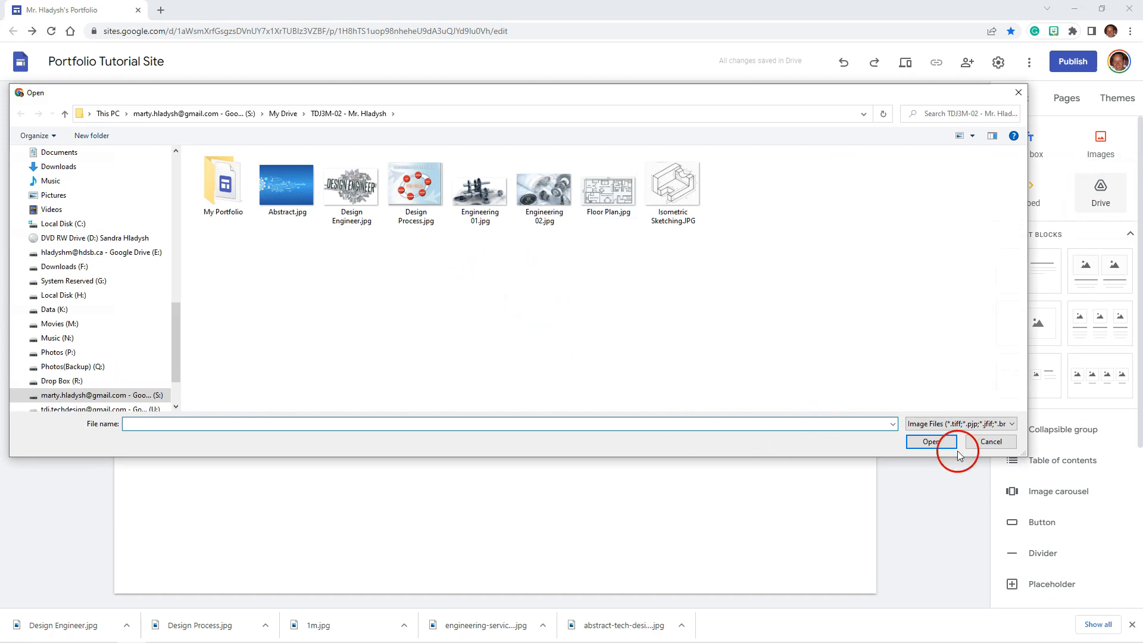
click(979, 444)
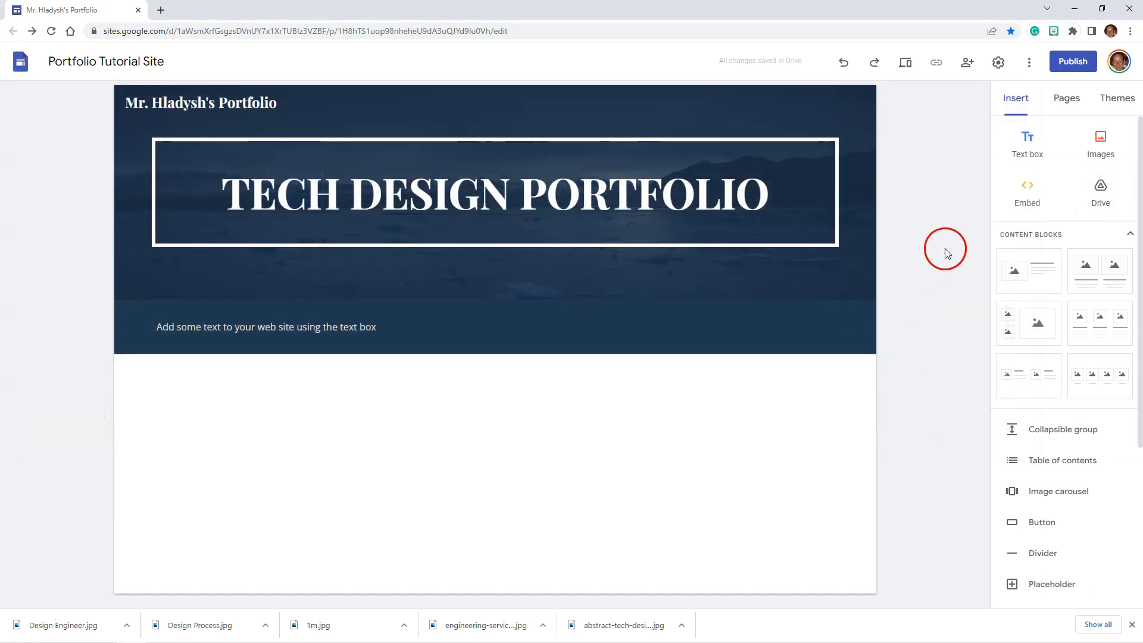
Search Google Images for "DESIGN" and insert the picture of black pencils under the word DESIGN
click(1099, 143)
click(1096, 210)
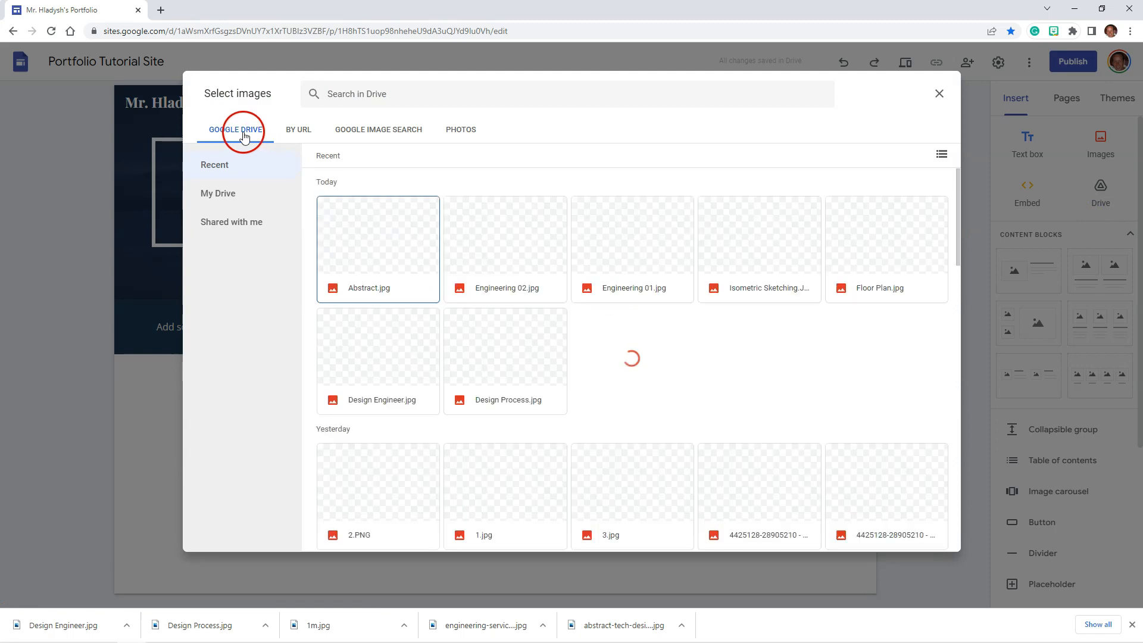
click(297, 132)
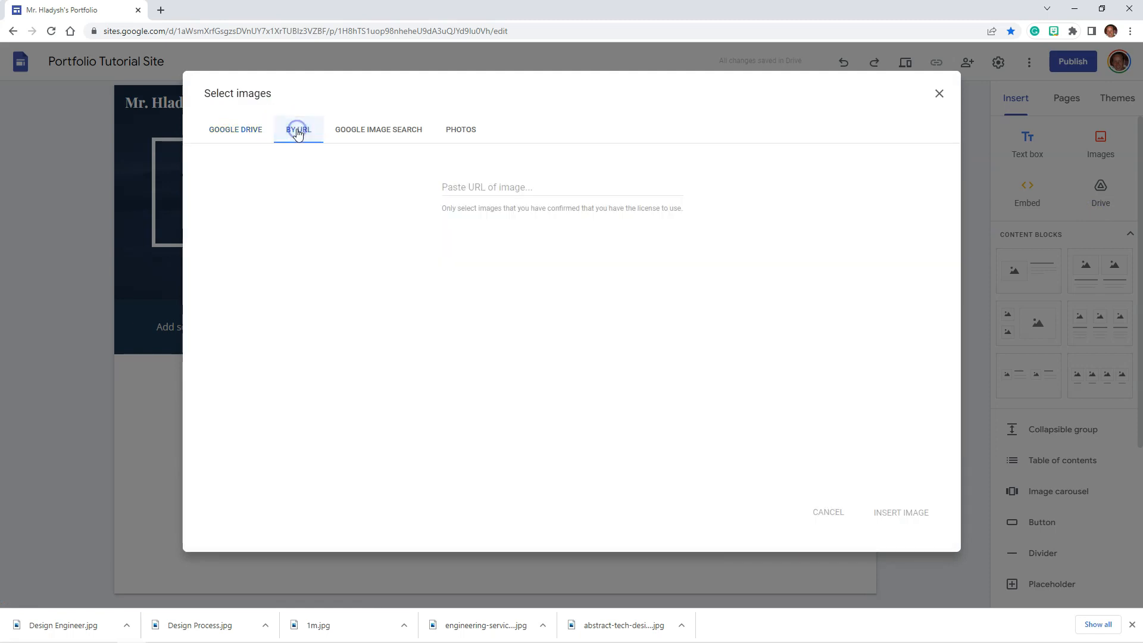
click(369, 129)
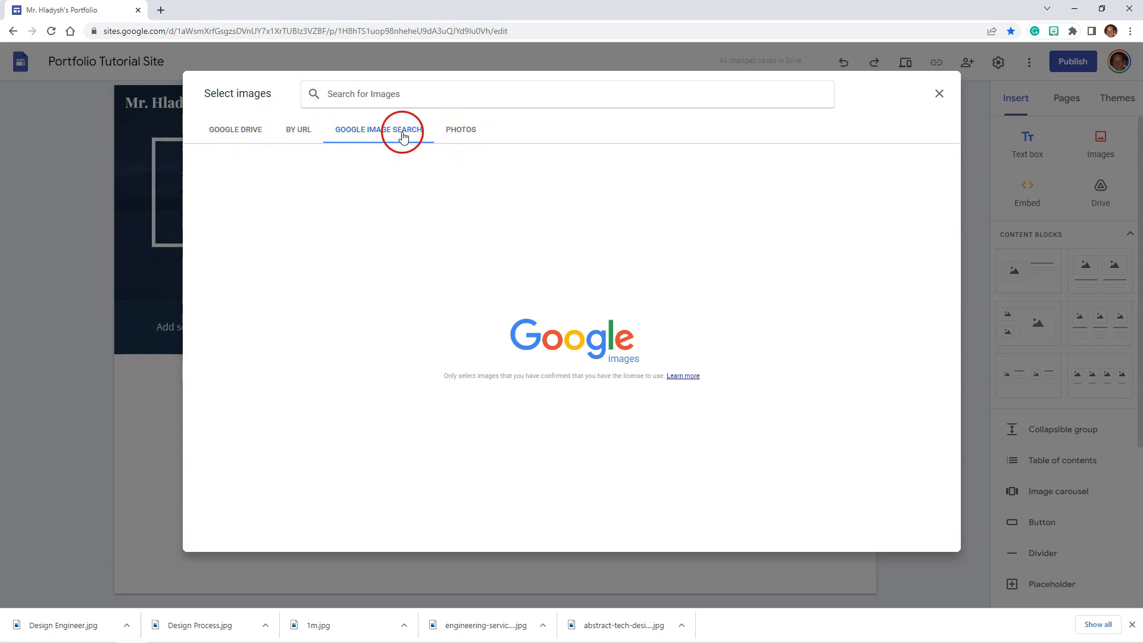
click(383, 94)
text(D)
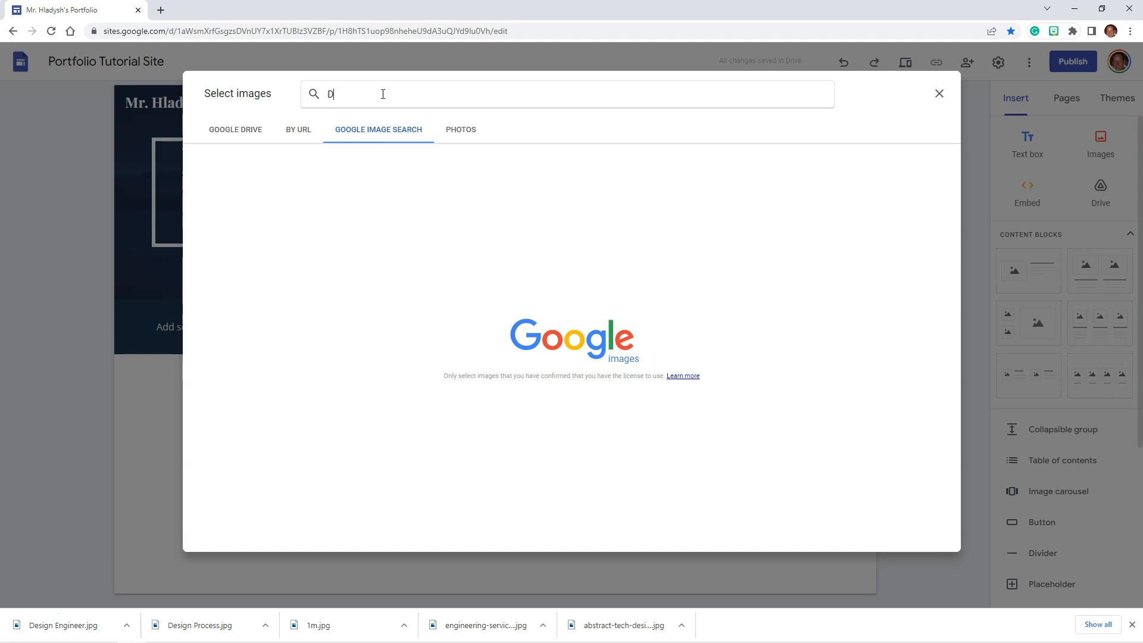
text(ESING)
key(BackSpace)
key(BackSpace)
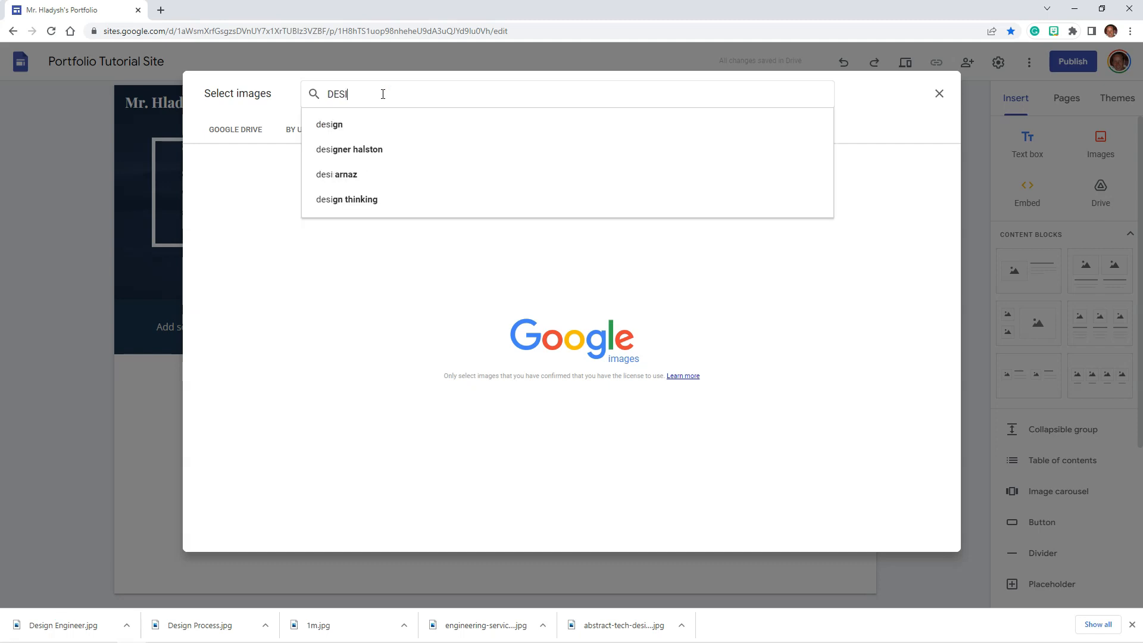
key(Return)
click(368, 109)
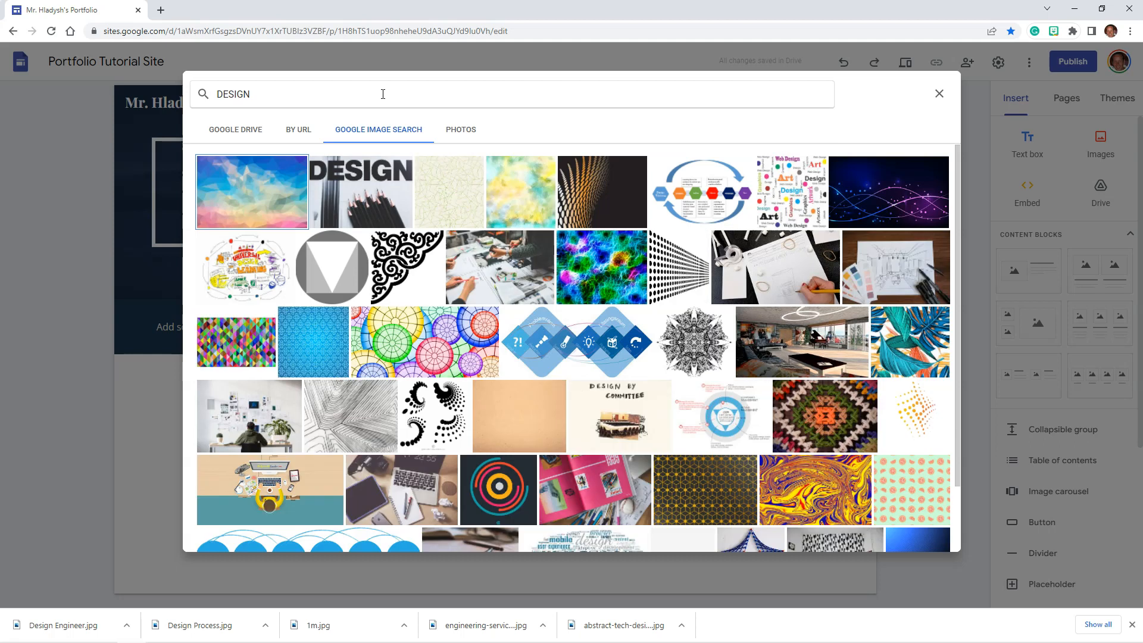
double_click(361, 186)
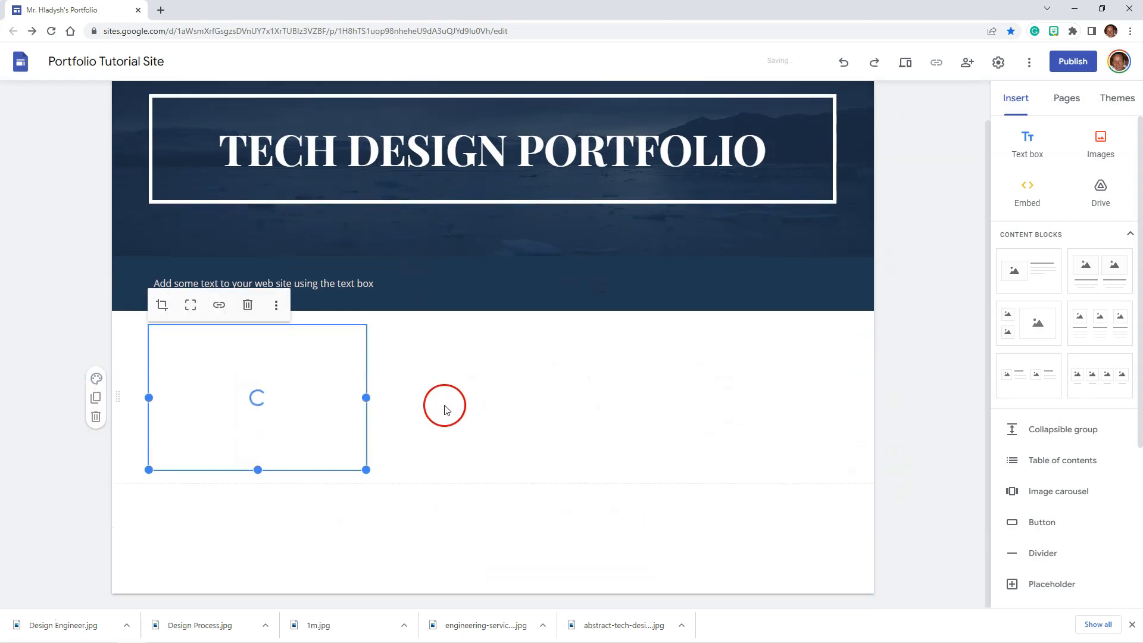
Apply the Style 3 section colour to the section holding the DESIGN image
click(416, 383)
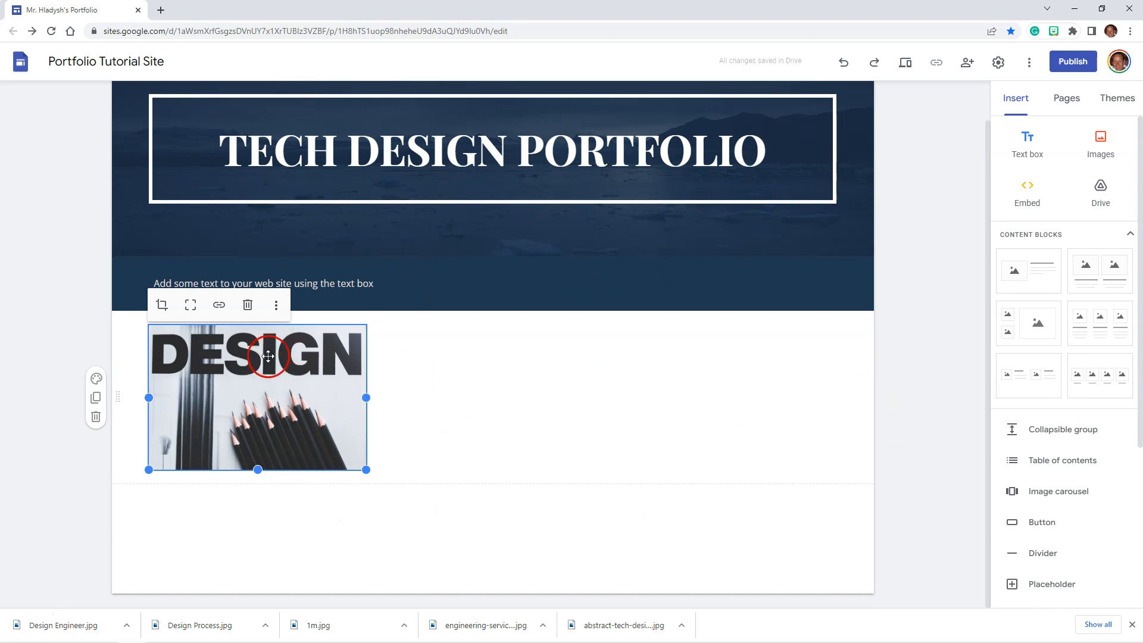
click(95, 379)
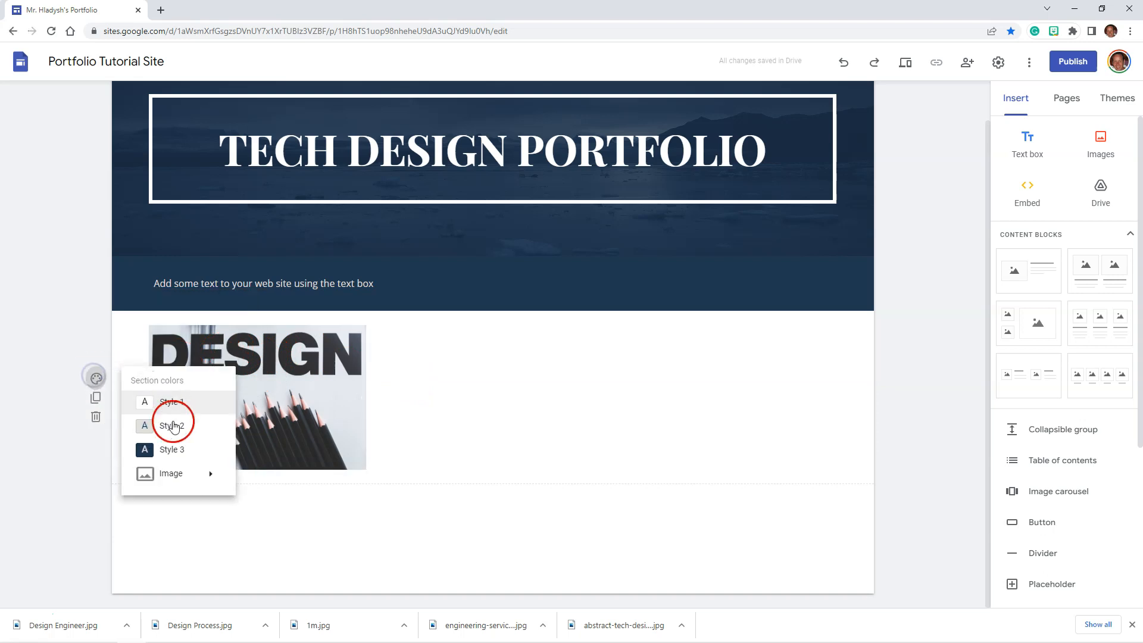
click(163, 447)
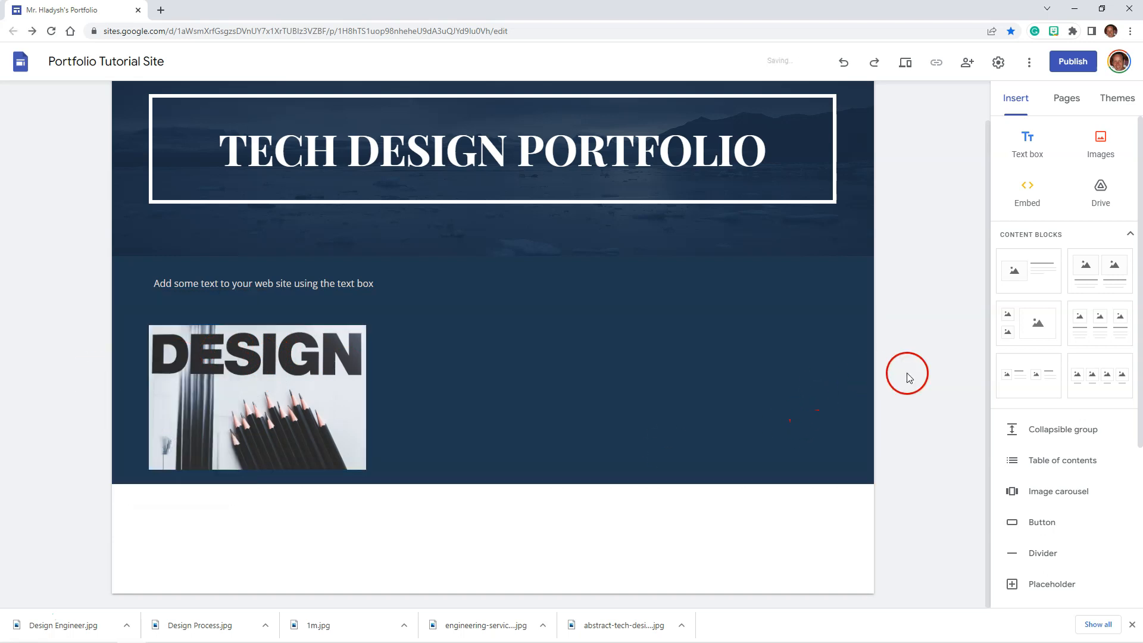
click(330, 385)
click(468, 386)
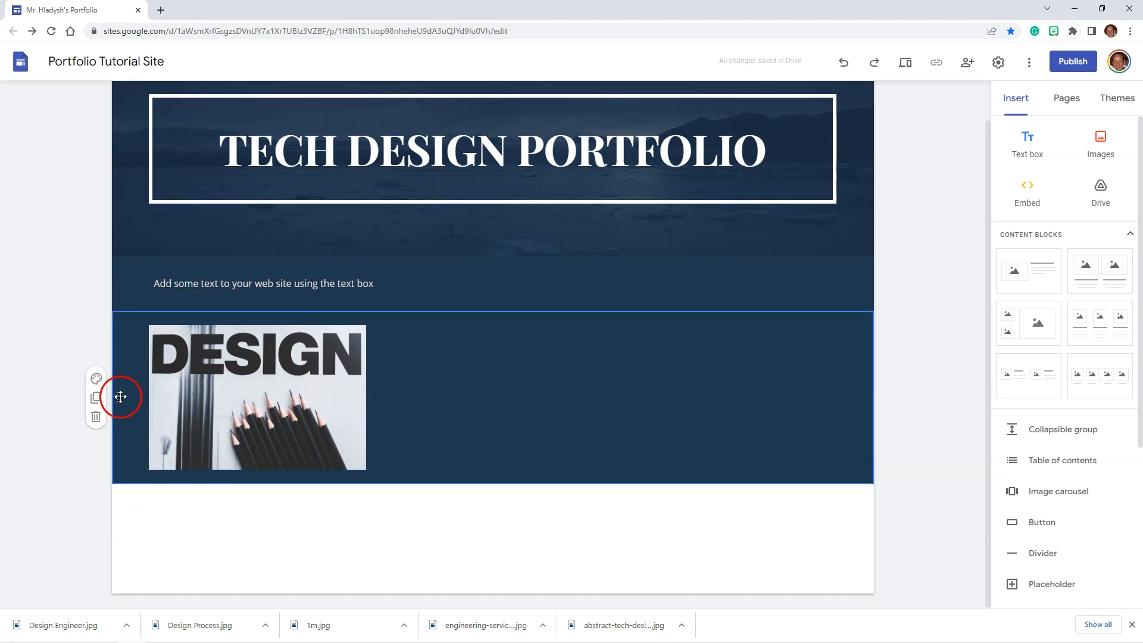
click(488, 276)
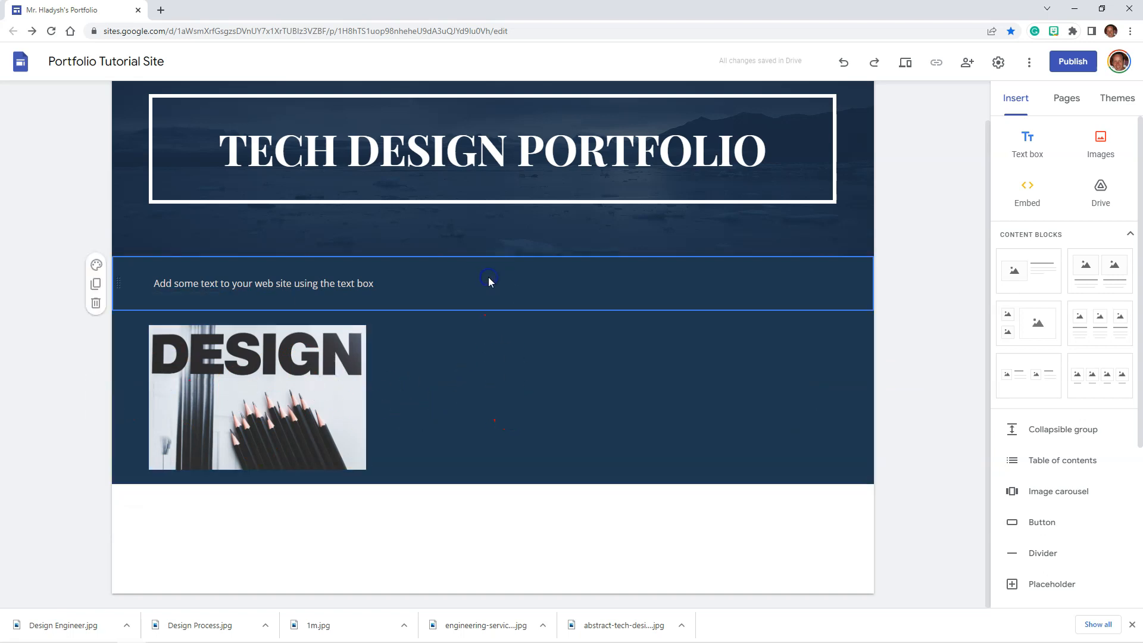
click(468, 375)
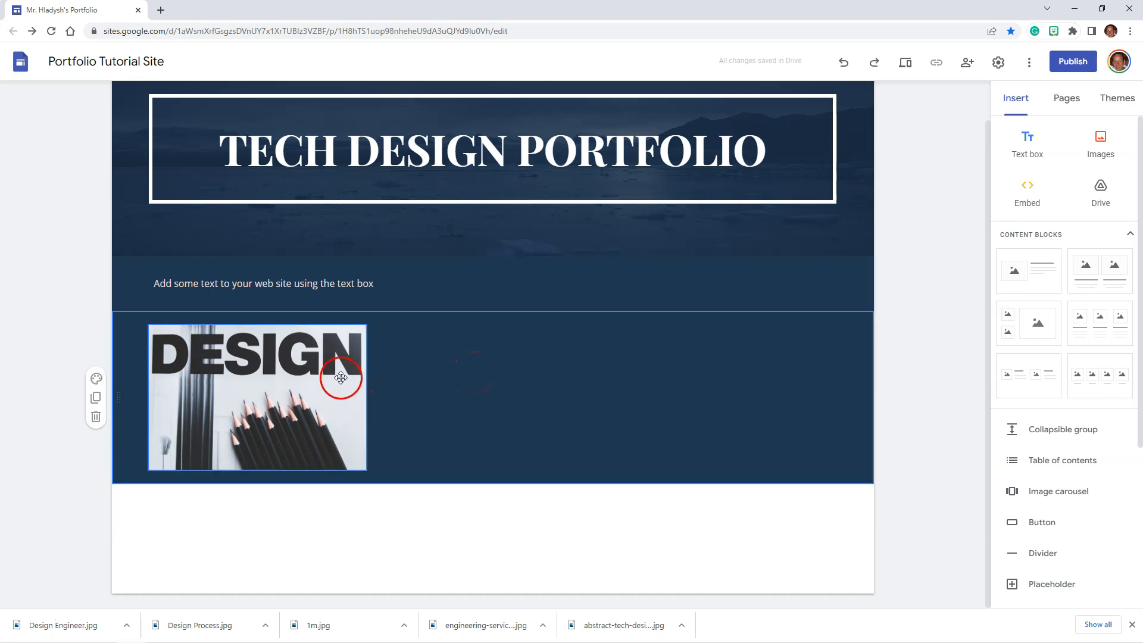
Move the DESIGN image into the text section, uncrop it and reposition it to the right of the text
drag(299, 386, 451, 268)
click(426, 355)
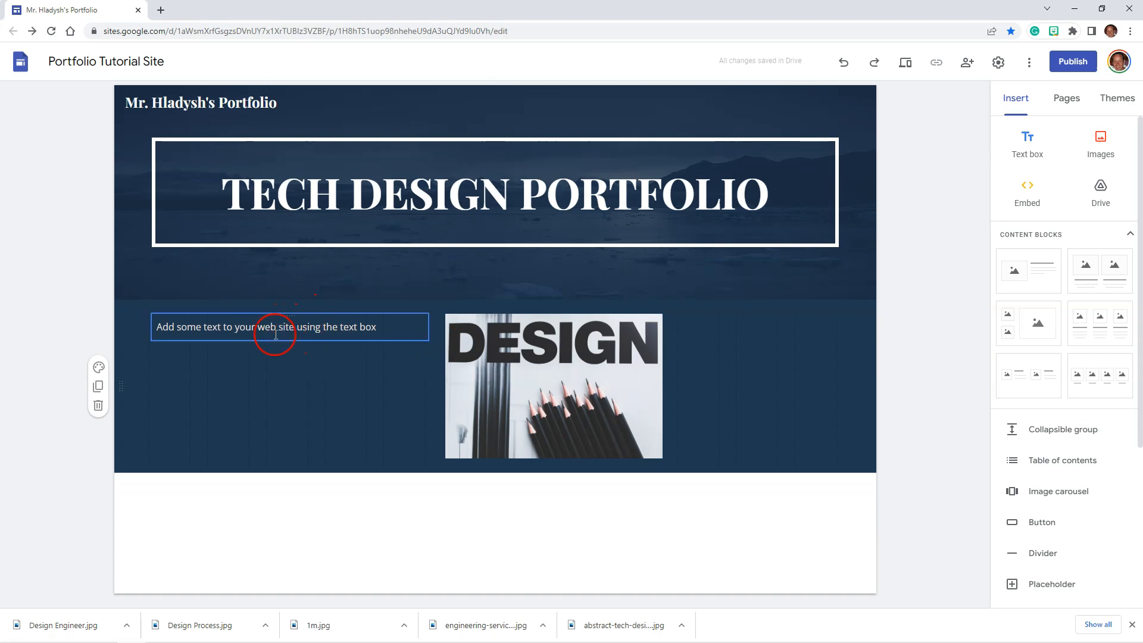
drag(574, 396, 712, 370)
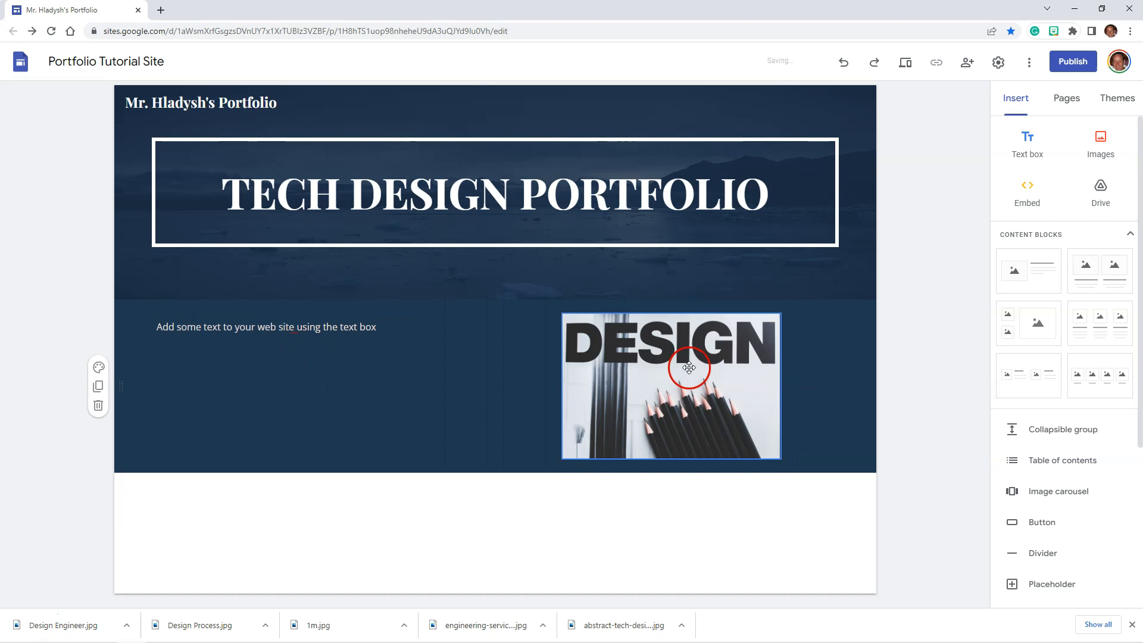
click(679, 372)
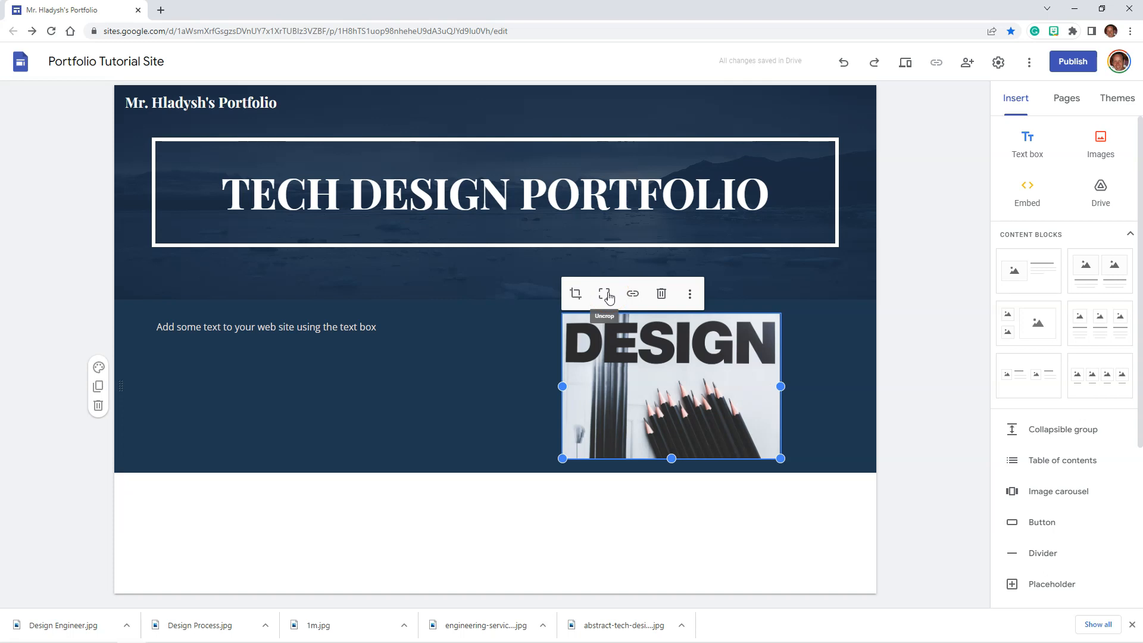
click(604, 295)
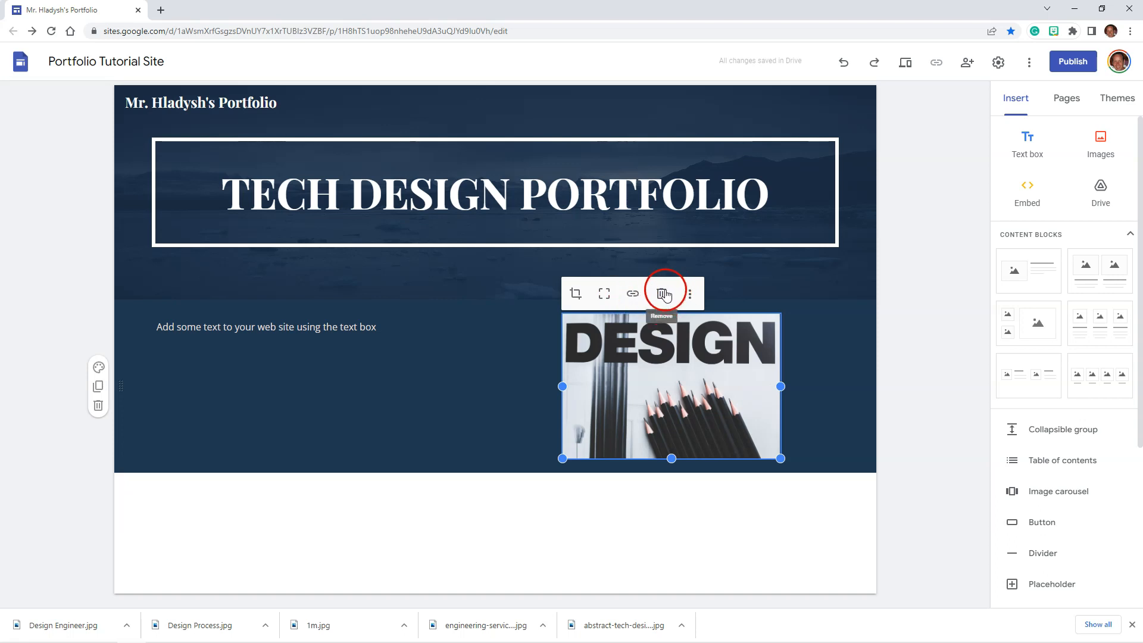
drag(678, 363, 531, 357)
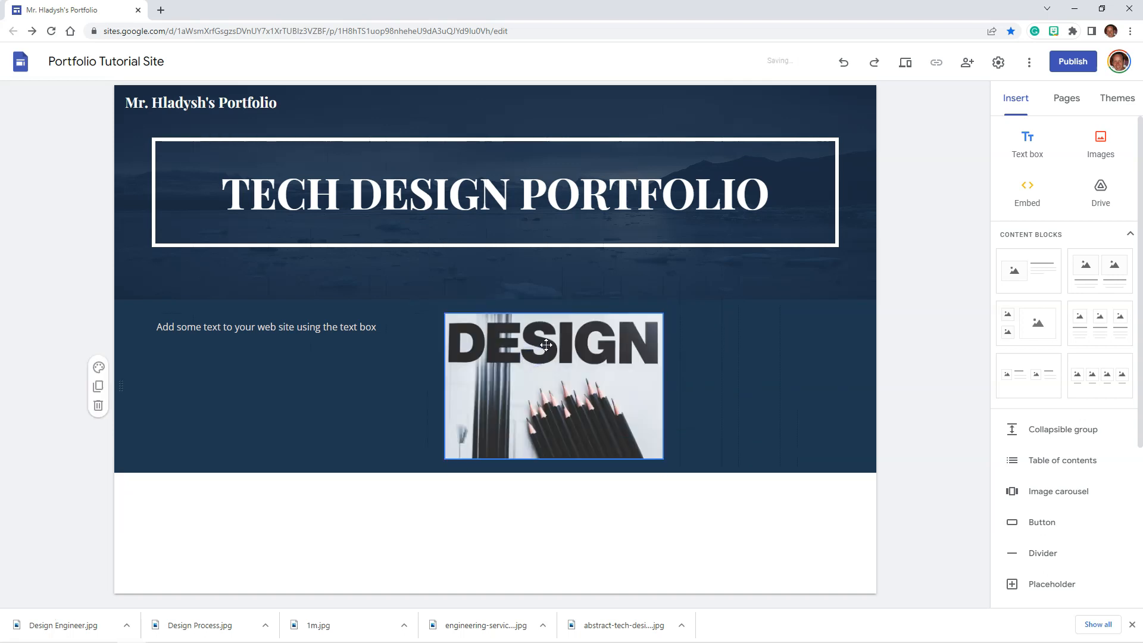
drag(545, 344, 574, 349)
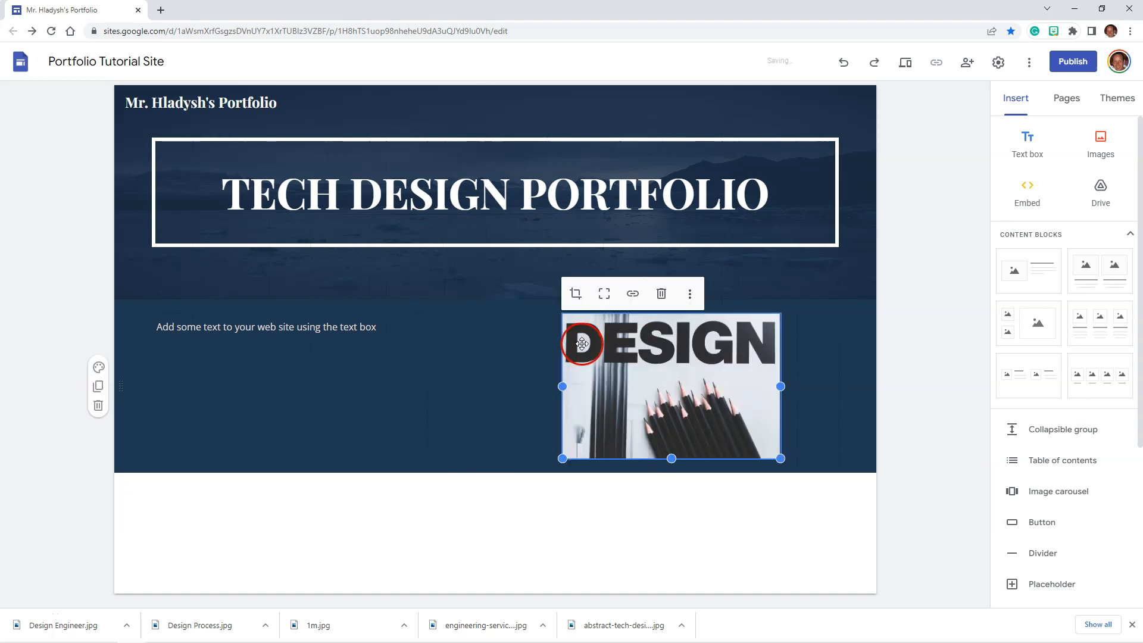
Undo the image moves until the DESIGN image is back in its own section below the text
key(ctrl+z)
key(ctrl+z)
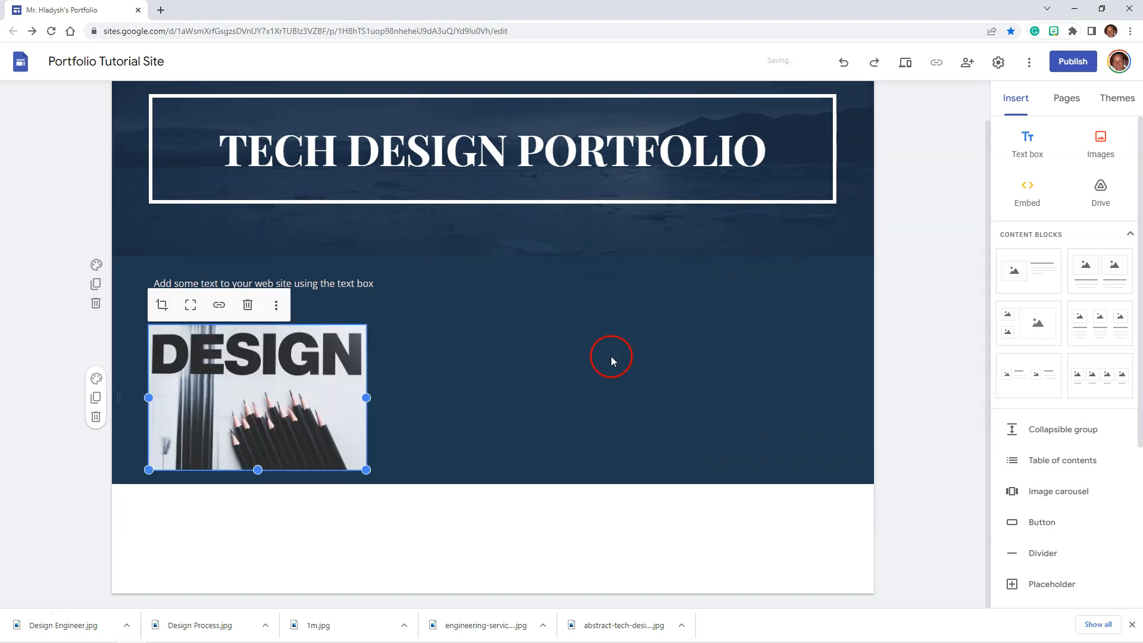
click(440, 376)
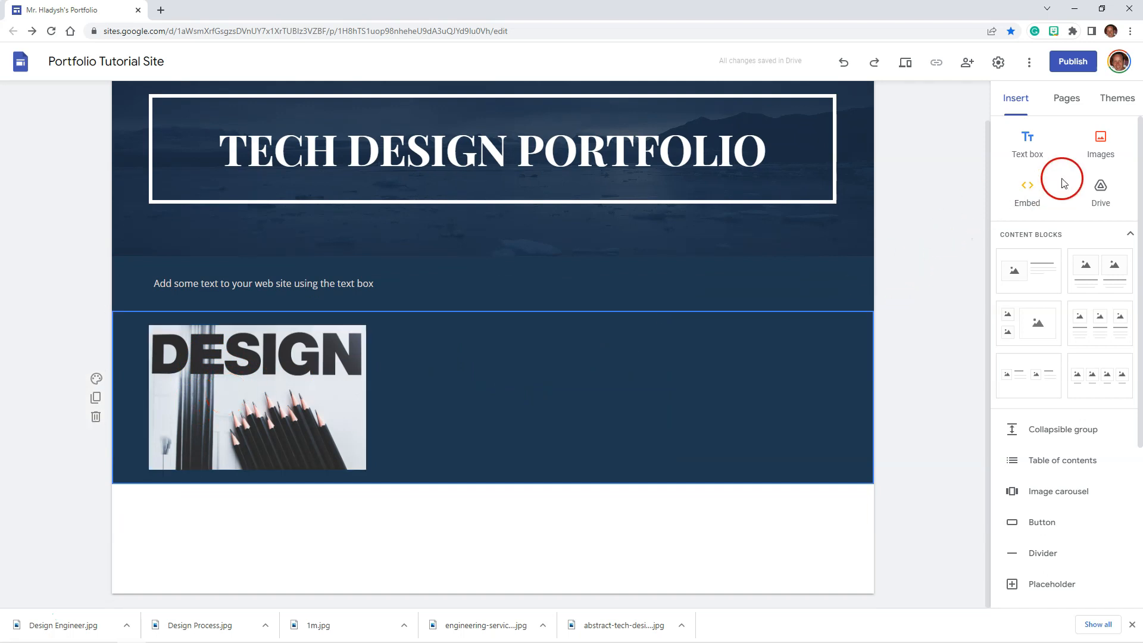
Search Google Images for "Design" and insert the design thinking cycle diagram with coloured hexagons and blue arrows into the page
click(1100, 148)
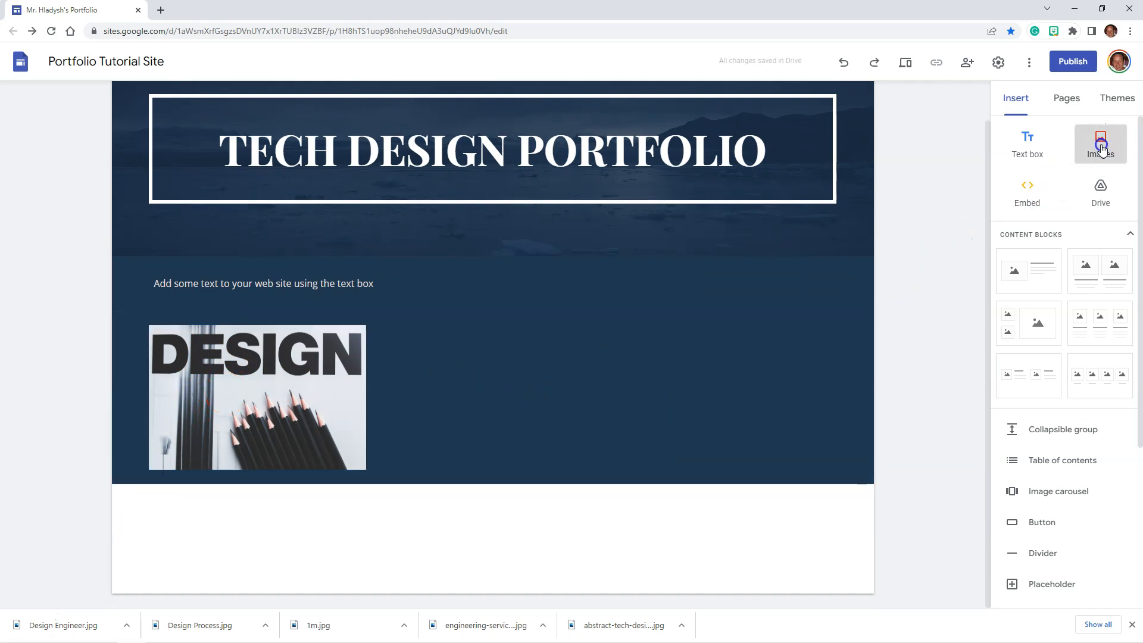
click(1094, 212)
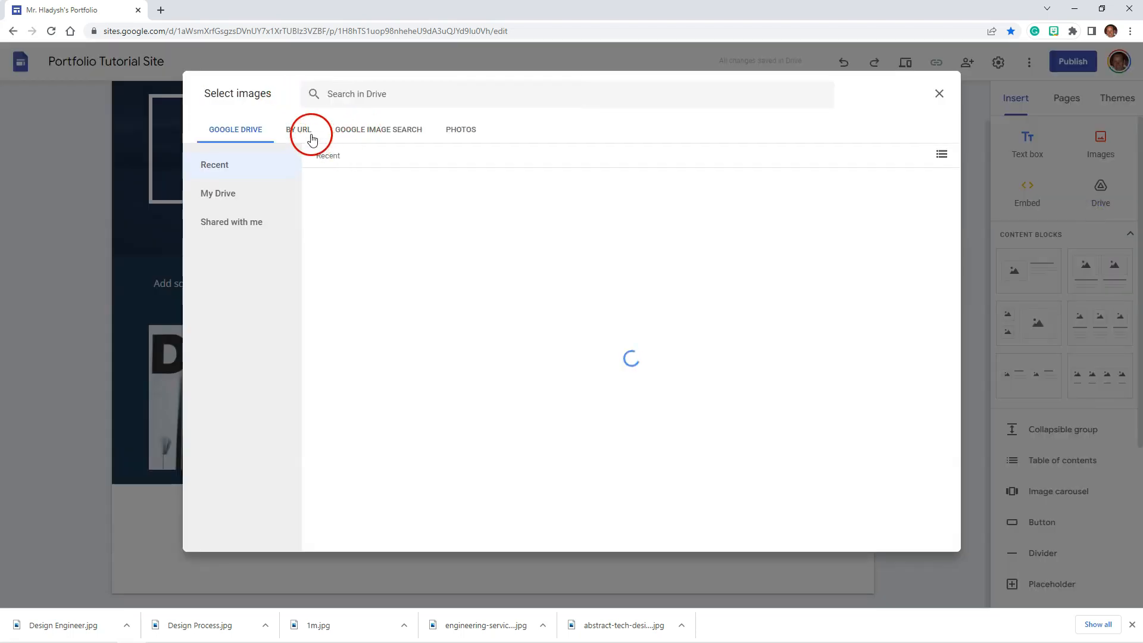
click(370, 94)
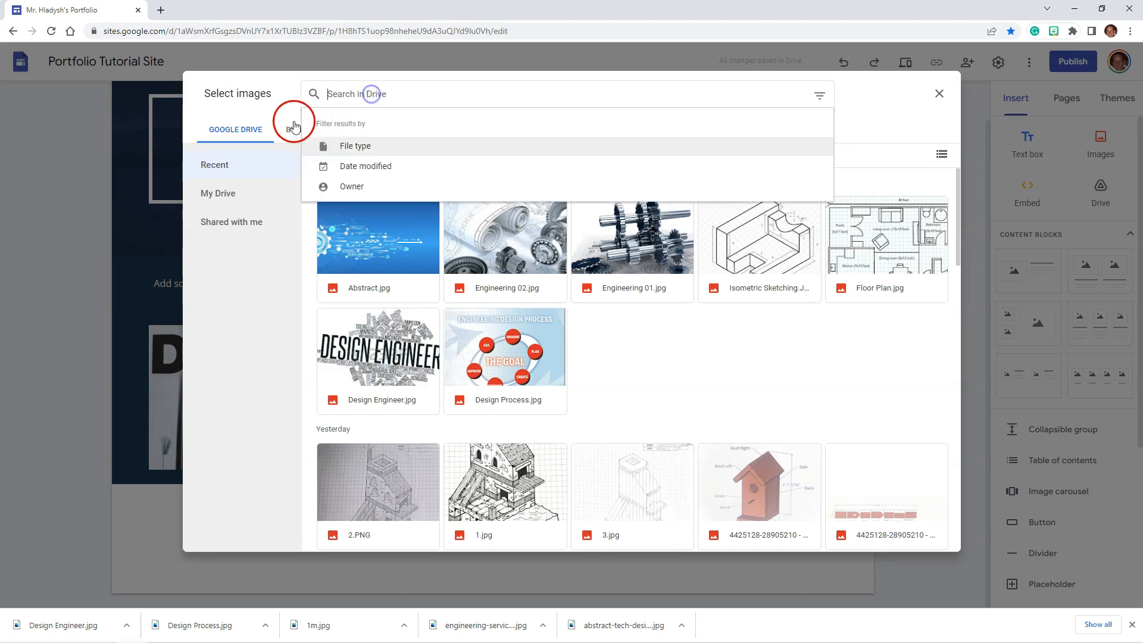
click(351, 127)
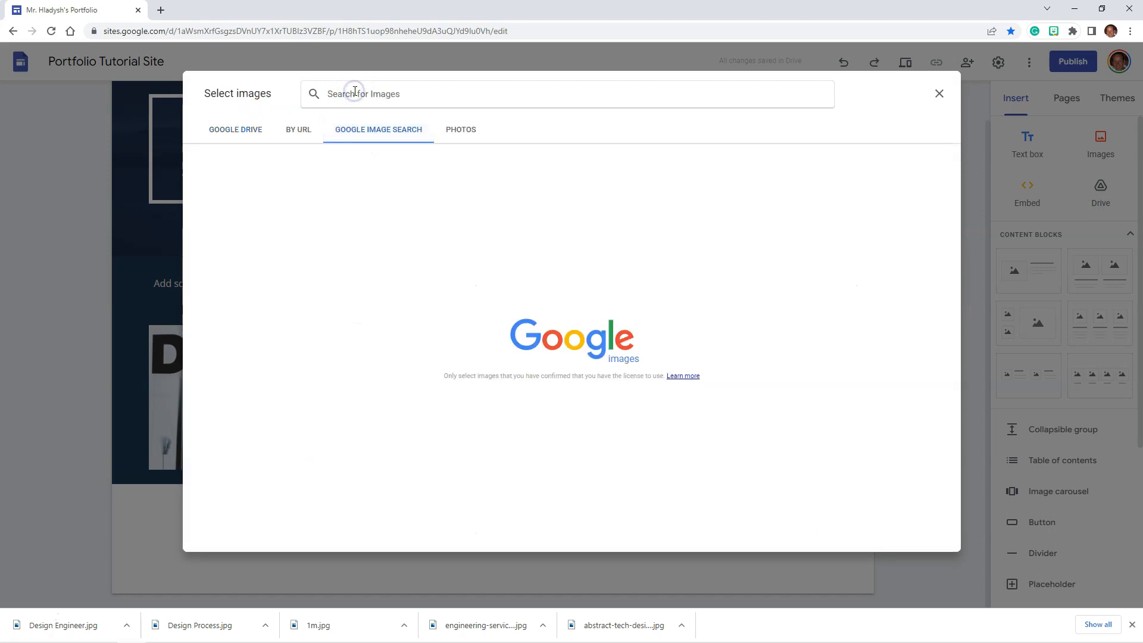
click(355, 91)
text(Design)
key(Return)
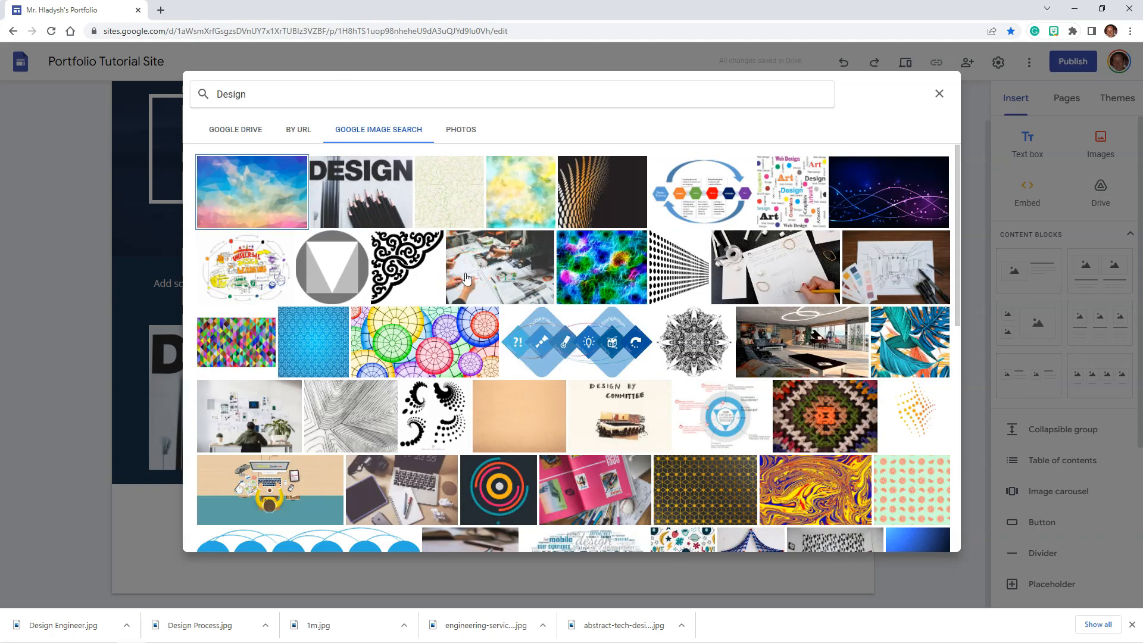
click(705, 182)
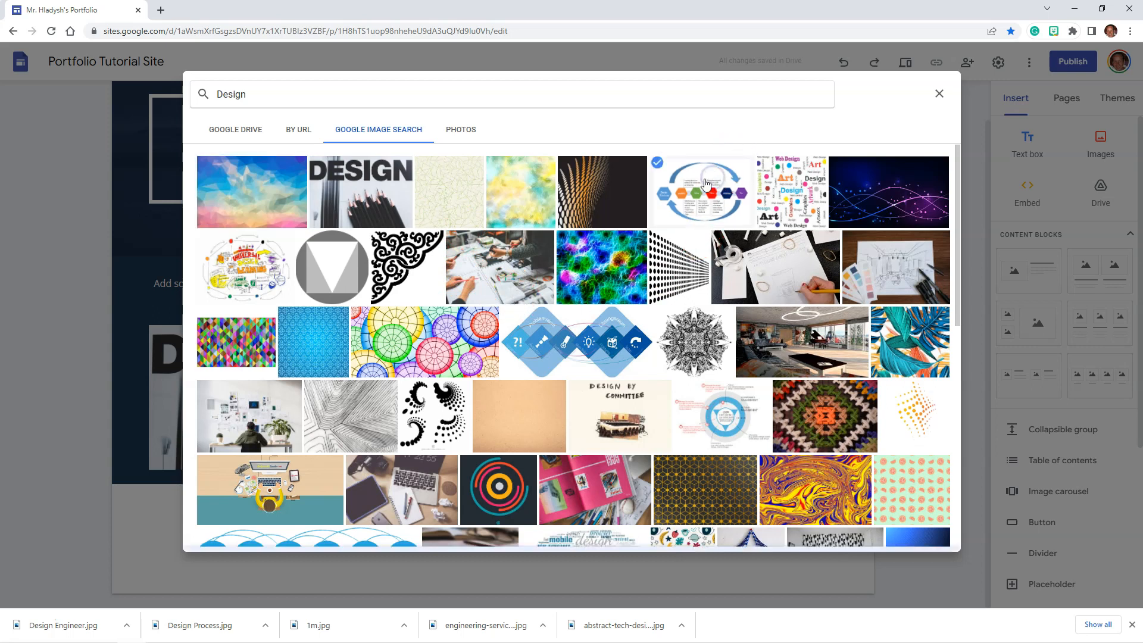
click(932, 538)
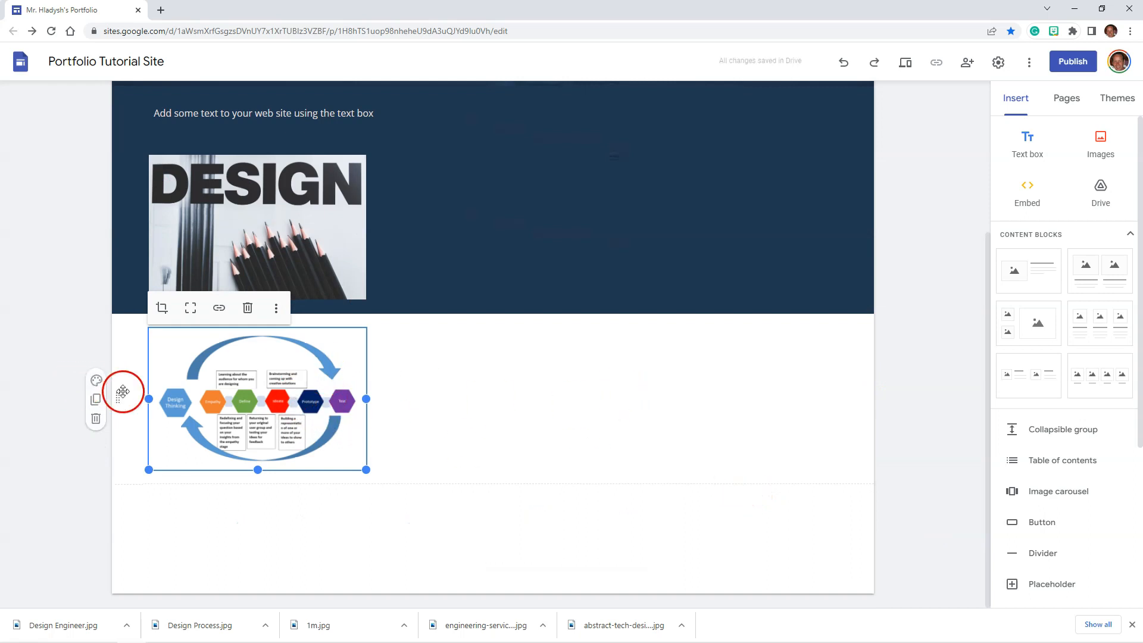
Move the design thinking diagram into the dark blue section, directly to the right of the DESIGN pencils image, and uncrop it
drag(256, 405, 474, 213)
click(509, 389)
click(509, 389)
click(425, 305)
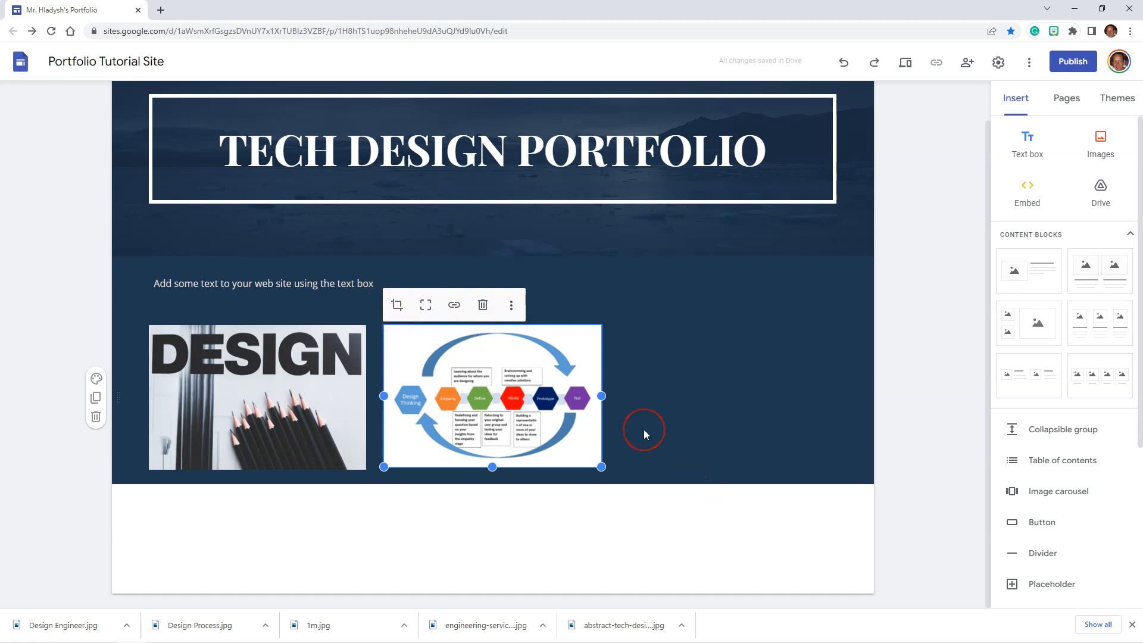
click(654, 370)
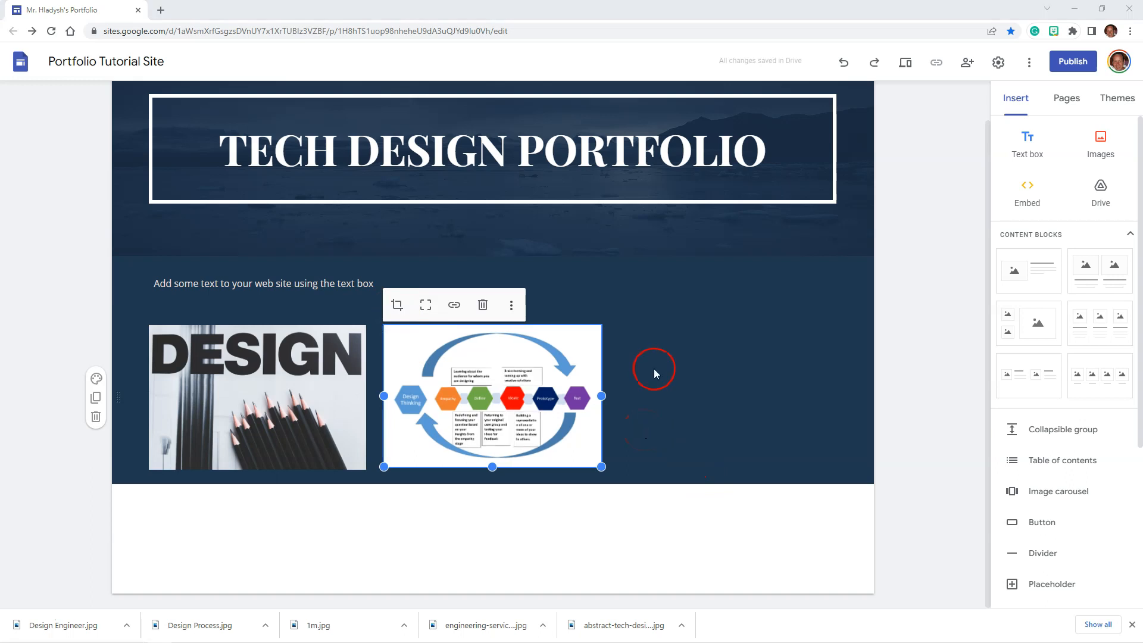